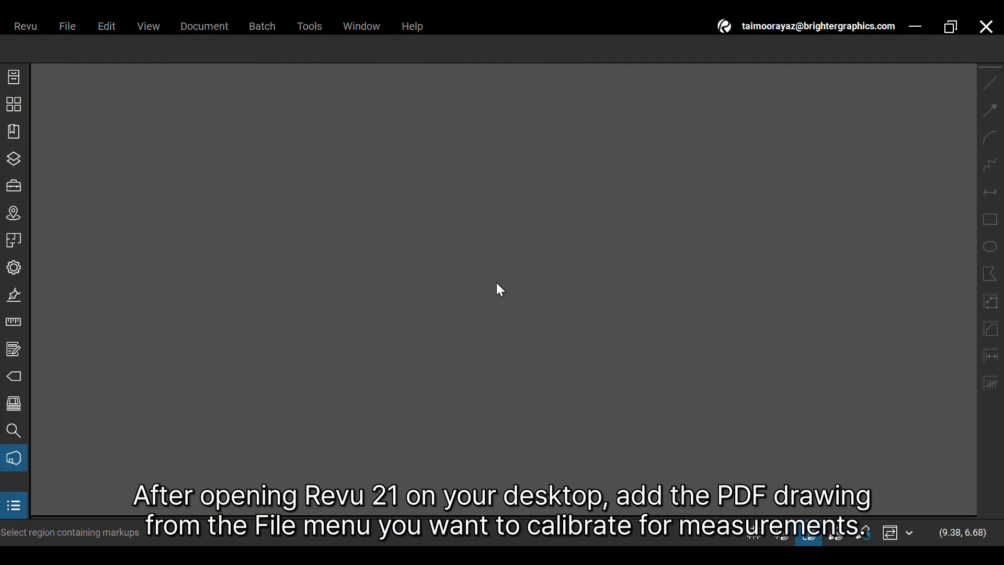
Open the BG Floor Plan PDF from the Downloads folder via File > Open
{"action": "left_click", "coordinate": [65, 28]}
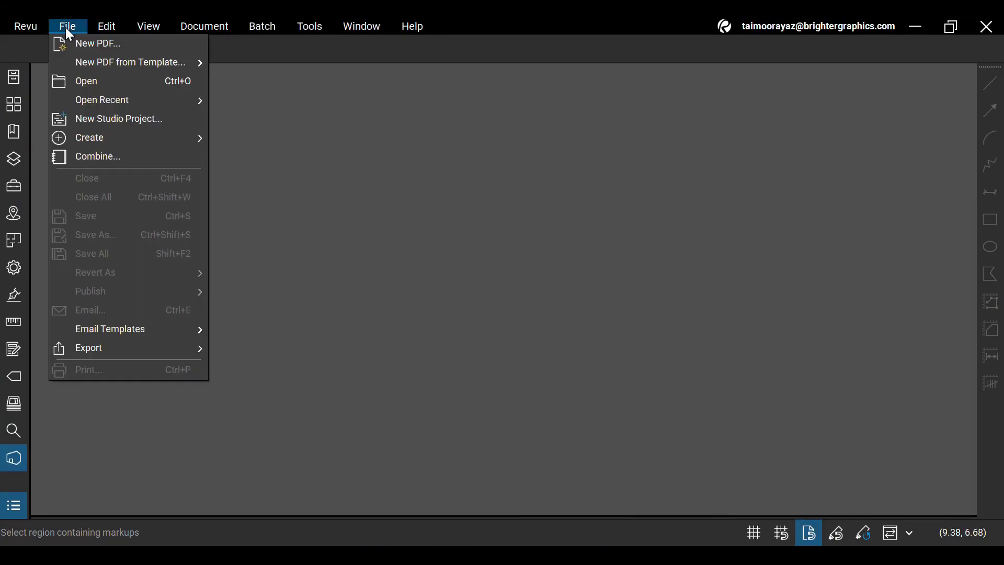
{"action": "left_click", "coordinate": [129, 85]}
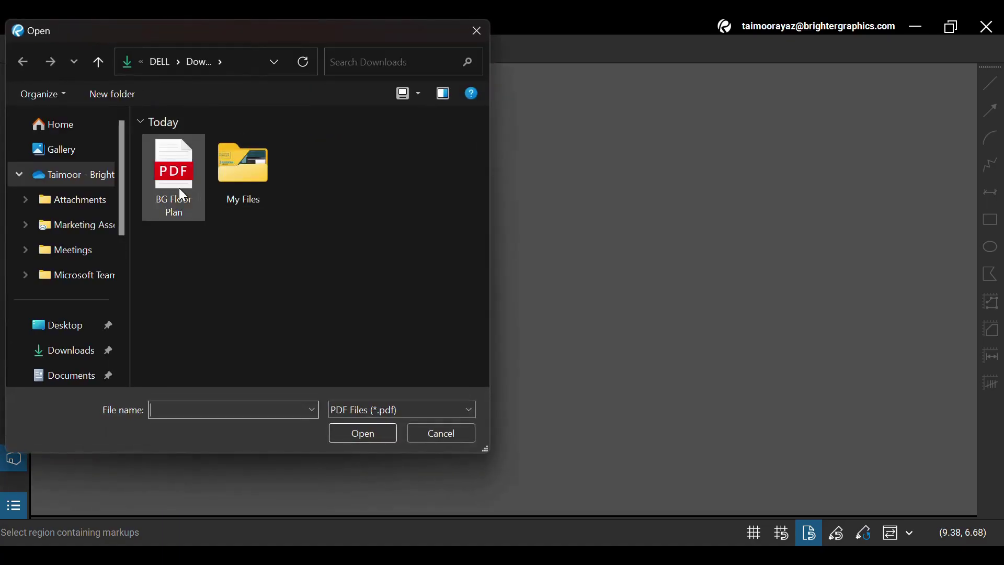
{"action": "double_click", "coordinate": [179, 188]}
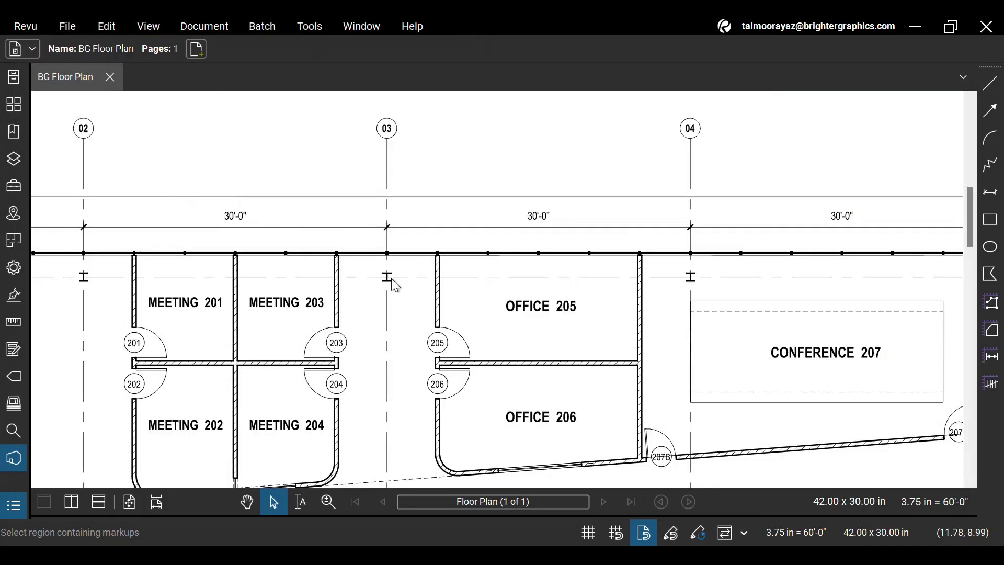
{"action": "scroll", "coordinate": [392, 279], "scroll_direction": "up", "scroll_amount": 3}
{"action": "scroll", "coordinate": [391, 278], "scroll_direction": "down", "scroll_amount": 2}
{"action": "scroll", "coordinate": [393, 280], "scroll_direction": "down", "scroll_amount": 2}
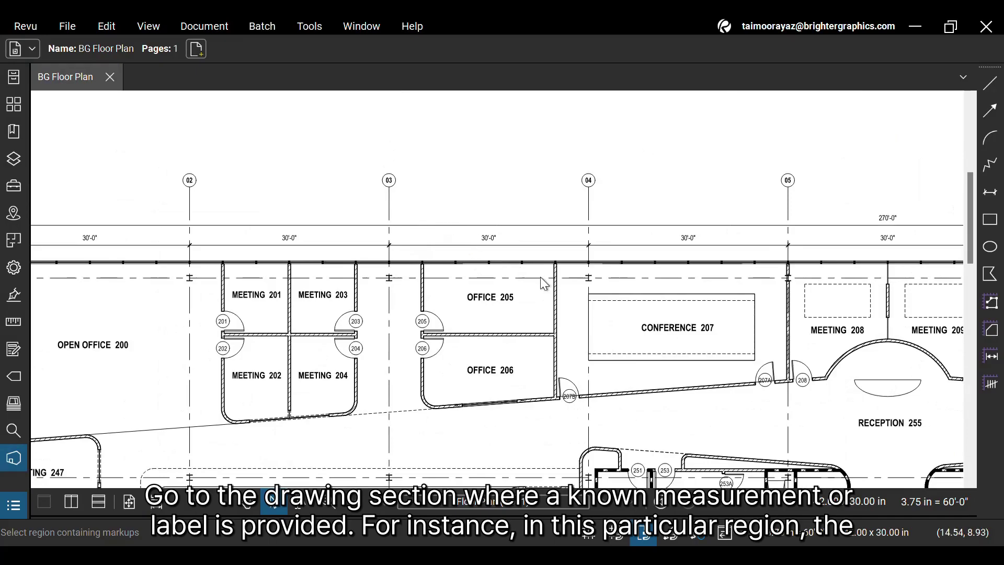
{"action": "scroll", "coordinate": [530, 230], "scroll_direction": "up", "scroll_amount": 2}
{"action": "scroll", "coordinate": [530, 231], "scroll_direction": "up", "scroll_amount": 1}
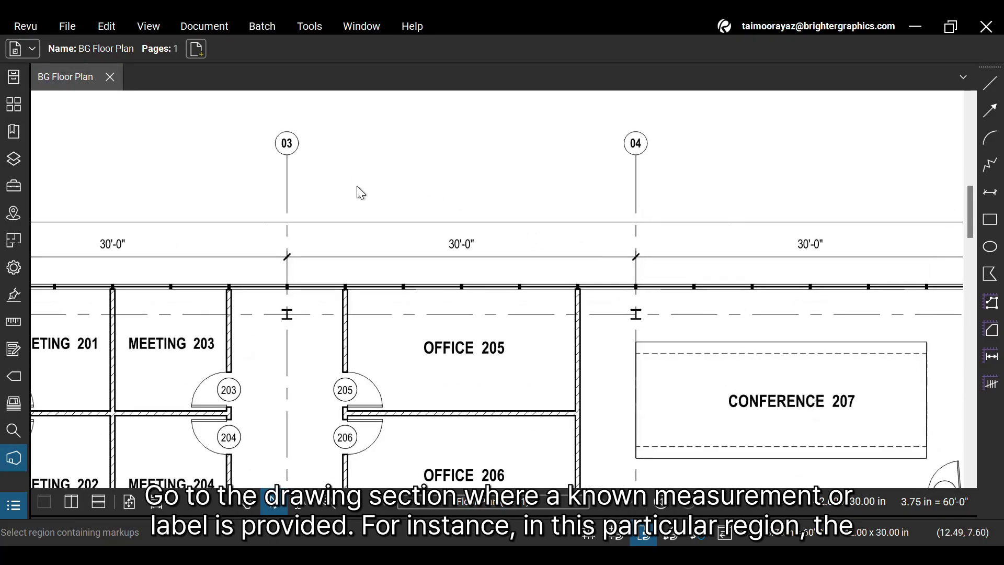
Zoom in on grid lines 03 and 04 and their 30'-0" dimension
{"action": "left_click_drag", "start_coordinate": [252, 120], "coordinate": [669, 285]}
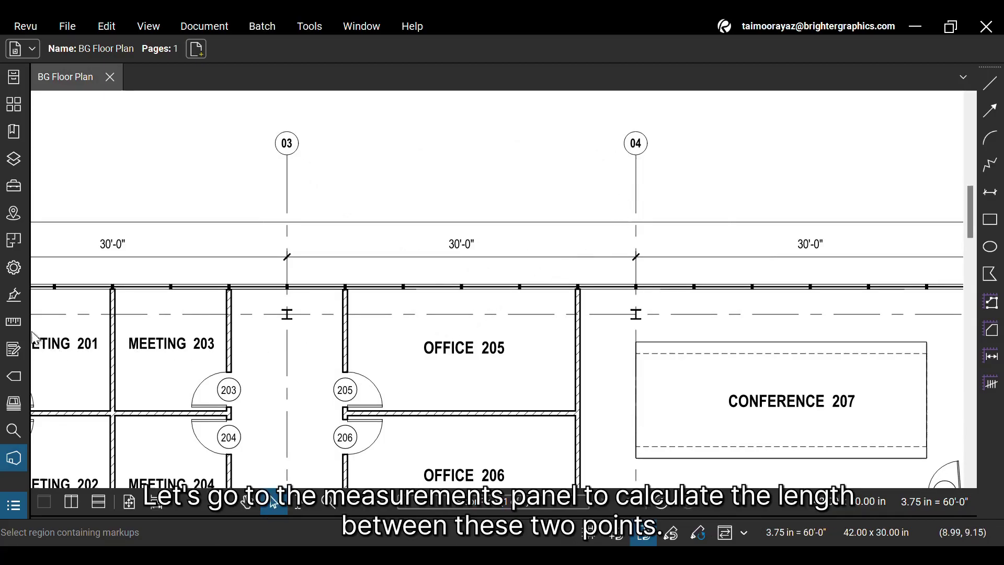
Measure grid 03 to 04 with the Length tool, which reads 60'-0", then delete that measurement
{"action": "left_click", "coordinate": [17, 317]}
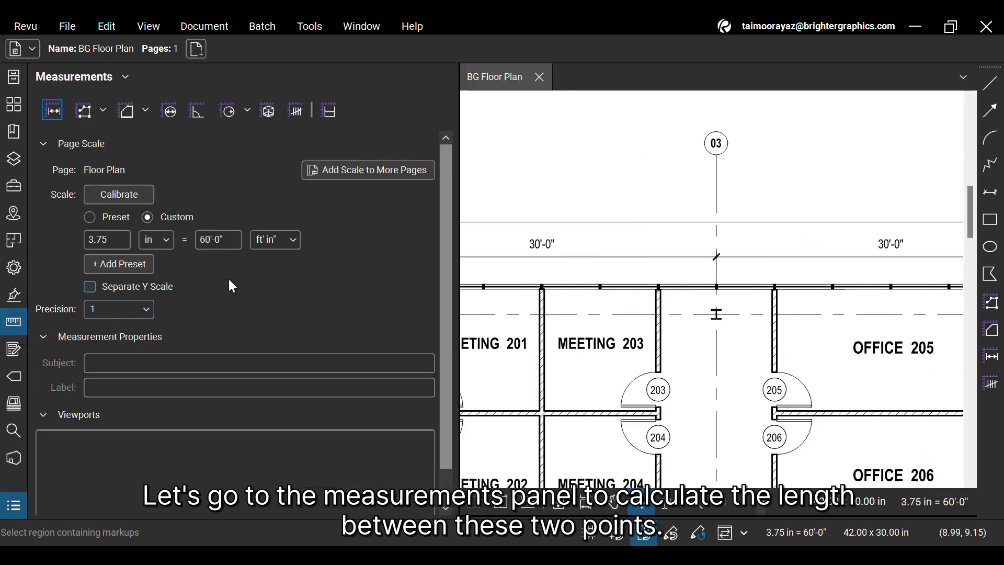
{"action": "left_click", "coordinate": [53, 112]}
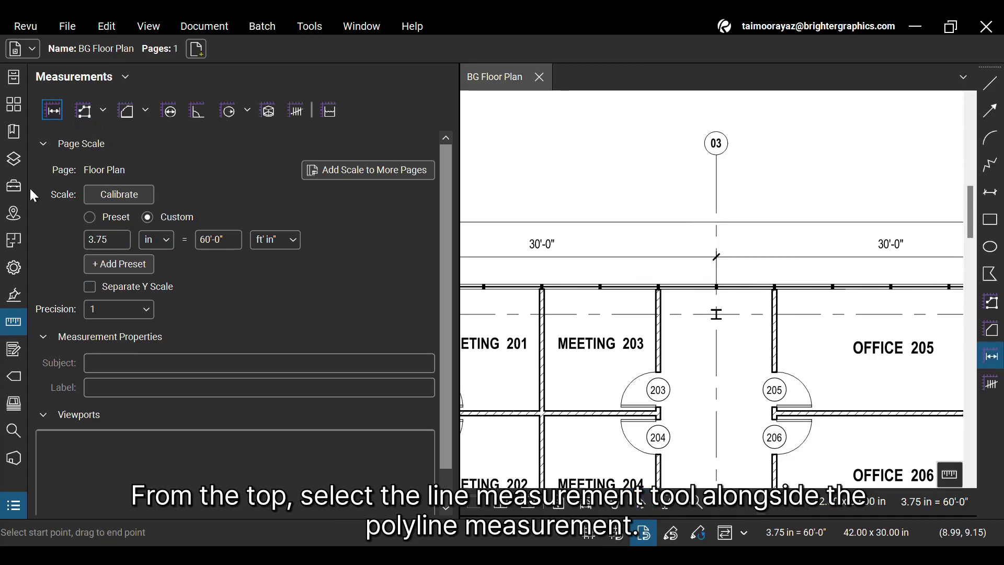
{"action": "left_click", "coordinate": [17, 320]}
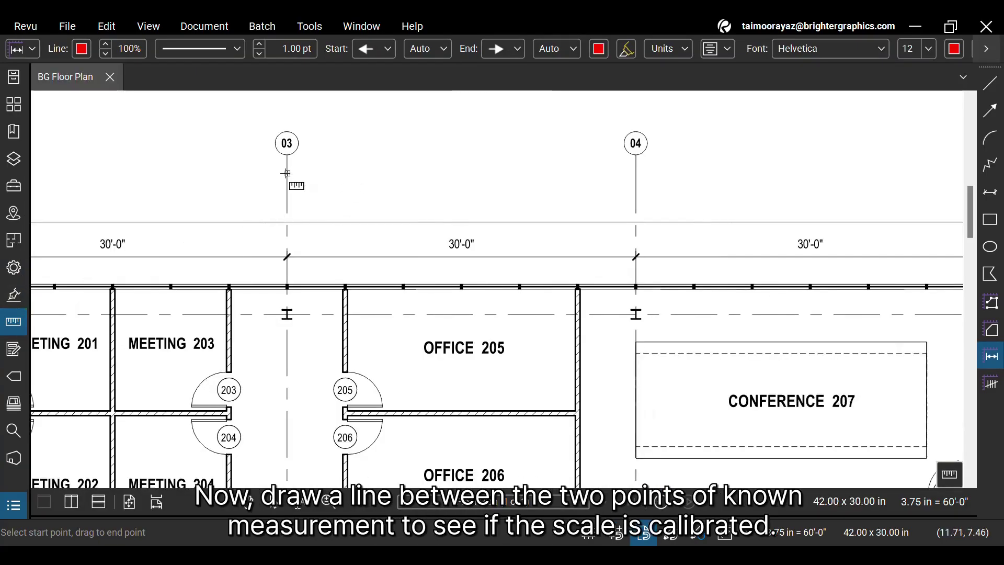
{"action": "mouse_move", "coordinate": [287, 173]}
{"action": "left_mouse_down"}
{"action": "mouse_move", "coordinate": [650, 179]}
{"action": "mouse_move", "coordinate": [636, 173]}
{"action": "left_mouse_up"}
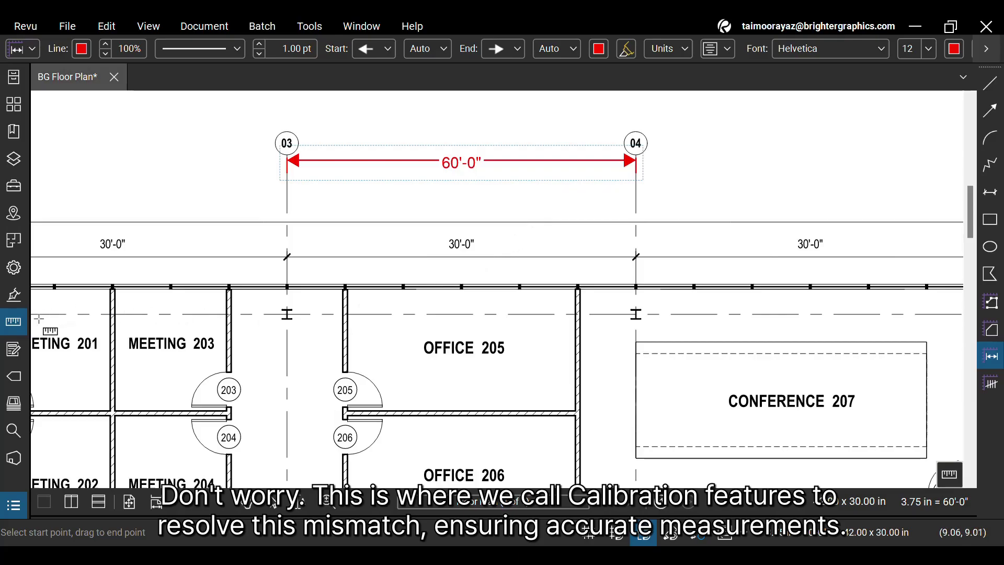
{"action": "key", "text": "ctrl+s"}
{"action": "key", "text": "Delete"}
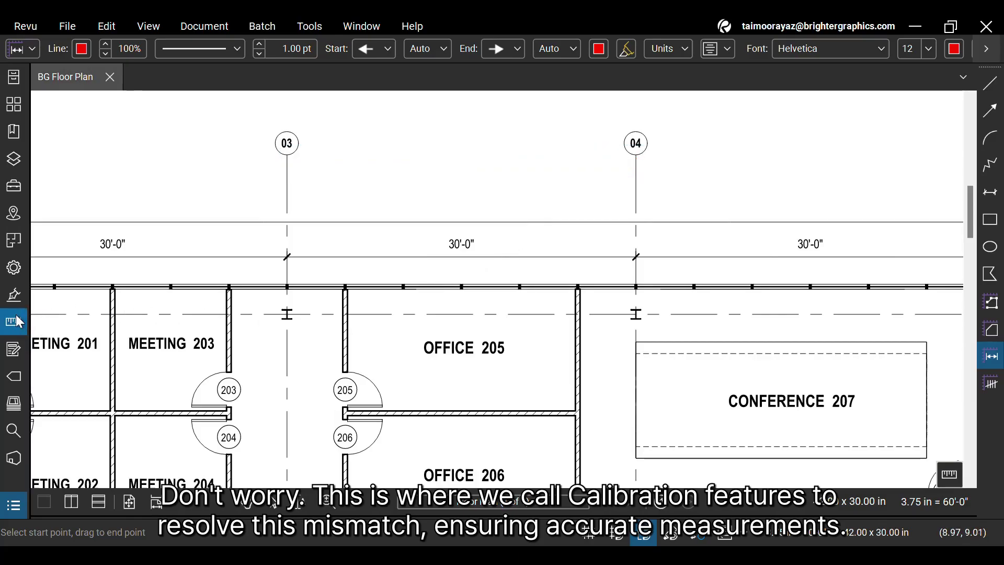
Start Calibrate and draw the known span from grid line 03 to grid line 04
{"action": "left_click", "coordinate": [13, 320]}
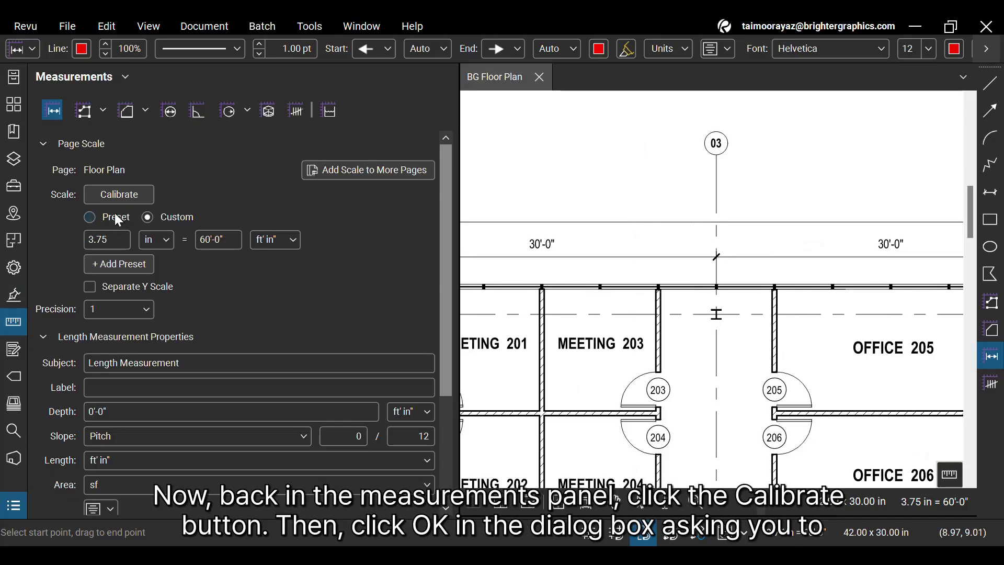
{"action": "left_click", "coordinate": [118, 196]}
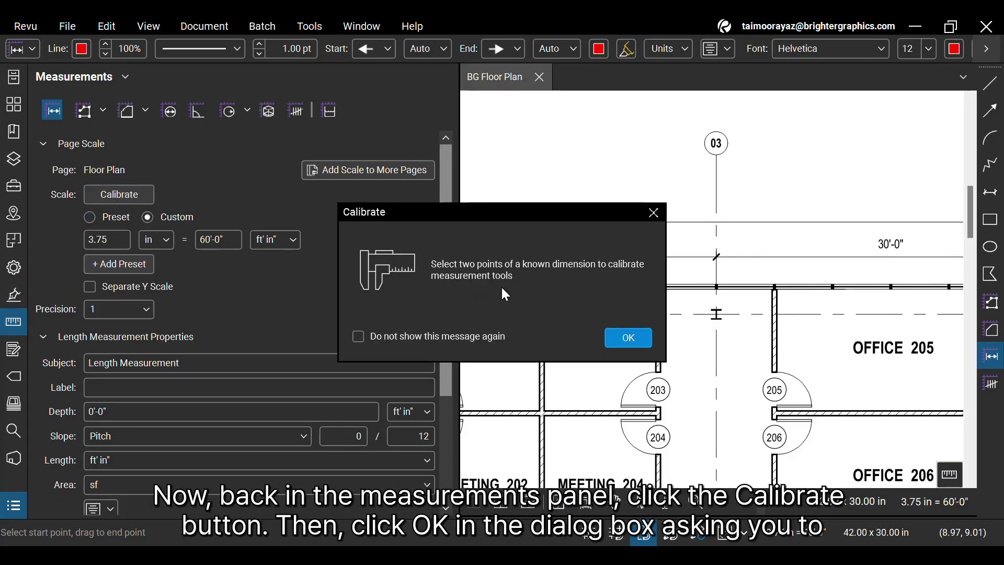
{"action": "left_click", "coordinate": [627, 337]}
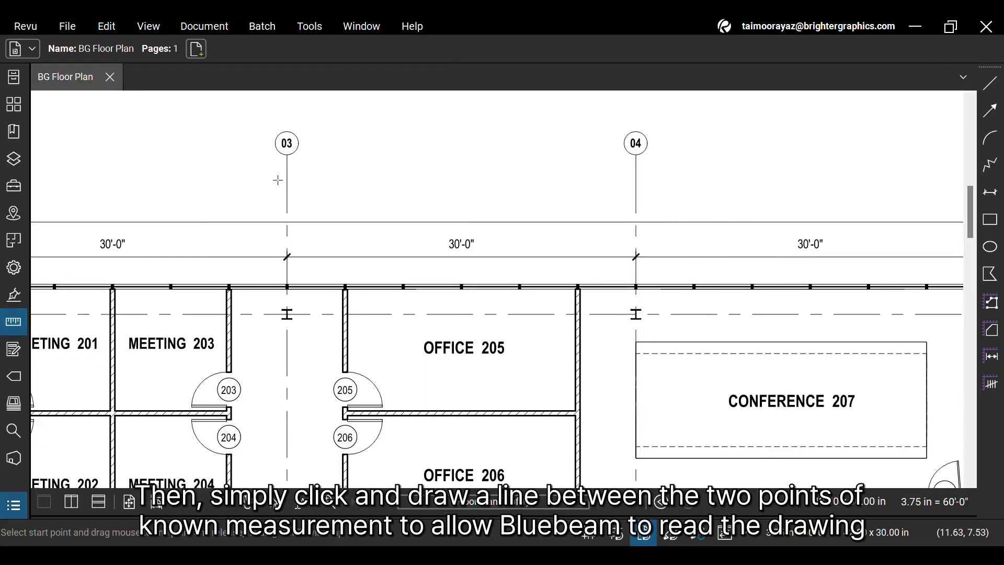
{"action": "left_click_drag", "start_coordinate": [288, 178], "coordinate": [635, 178]}
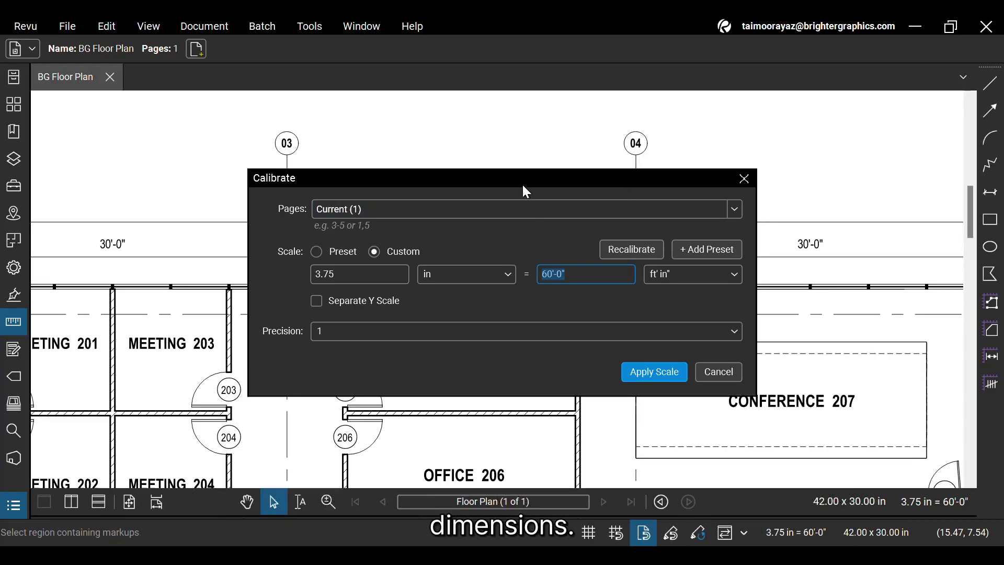
Set the calibration to 30'-0" with Separate Y Scale enabled and 1/2 precision
{"action": "mouse_move", "coordinate": [523, 181]}
{"action": "left_mouse_down"}
{"action": "mouse_move", "coordinate": [486, 261]}
{"action": "mouse_move", "coordinate": [496, 277]}
{"action": "left_mouse_up"}
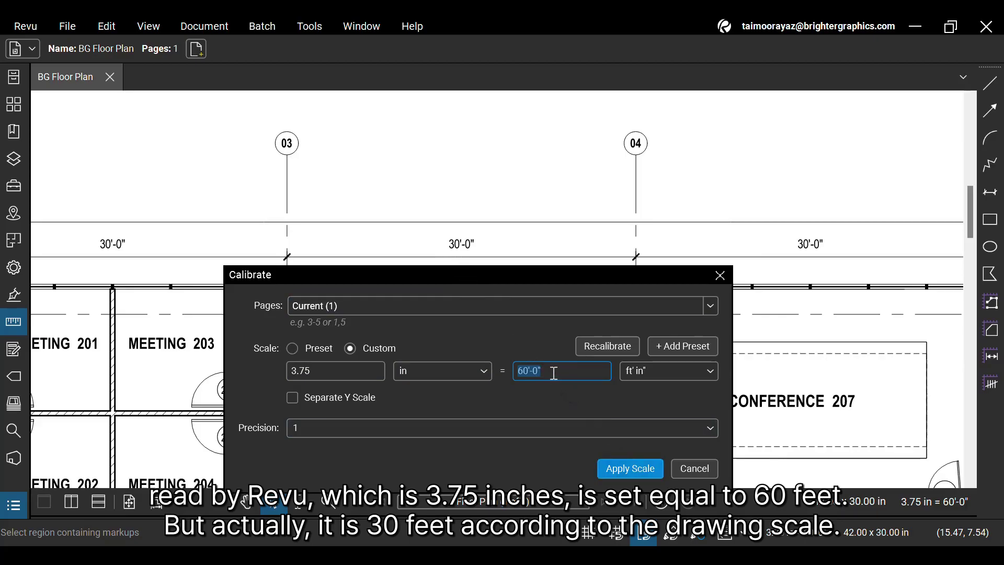
{"action": "type", "text": "30"}
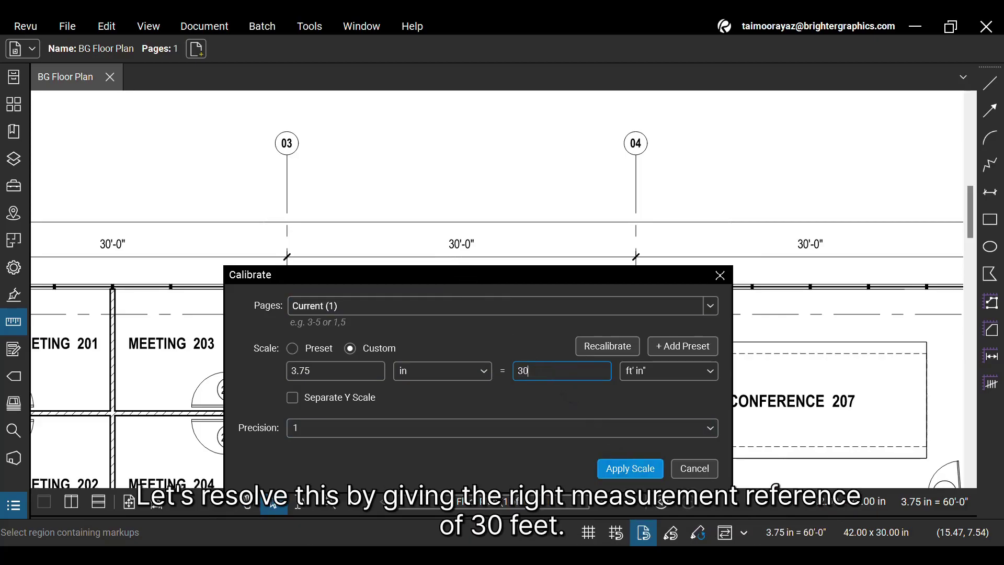
{"action": "left_click", "coordinate": [543, 392]}
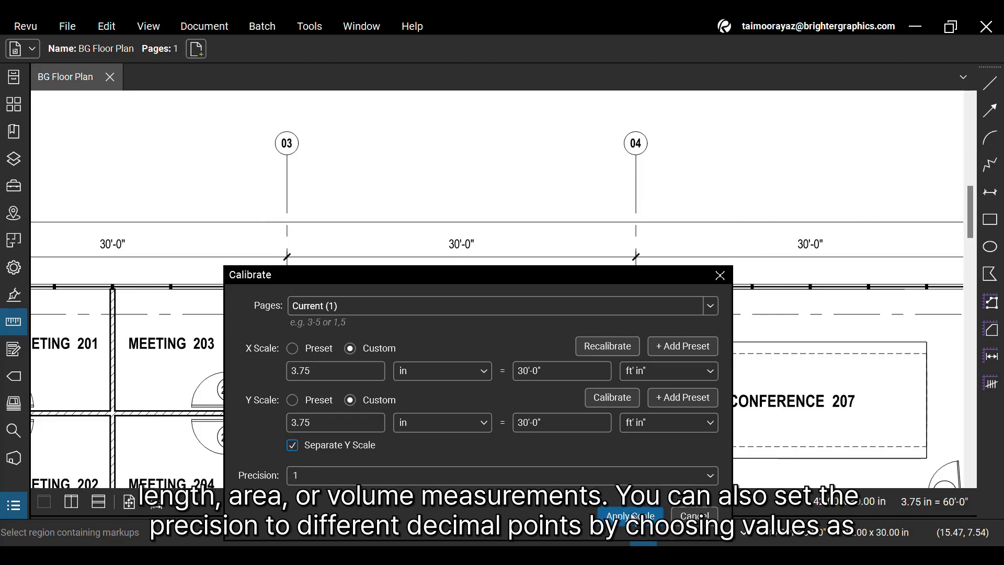
{"action": "left_click", "coordinate": [634, 476]}
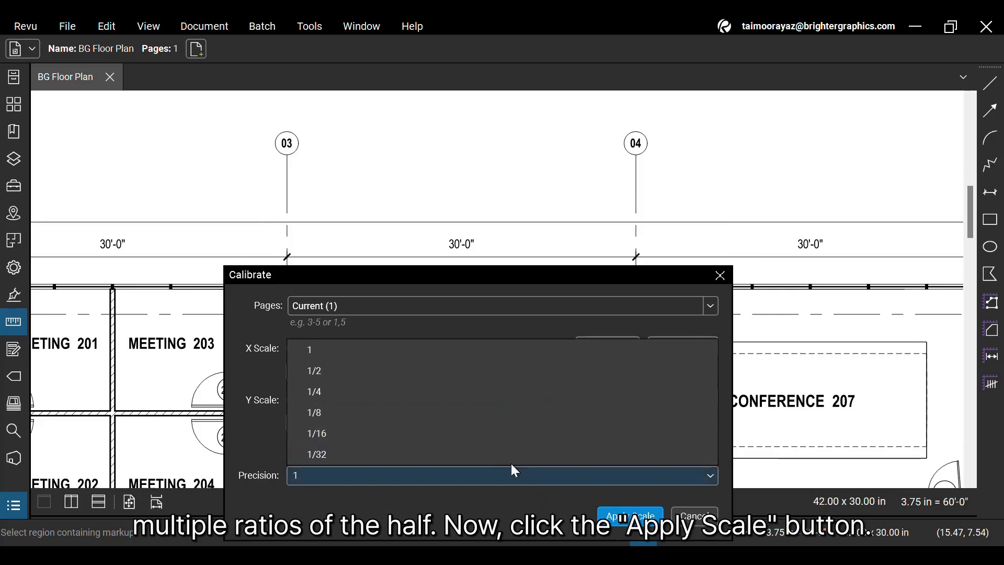
{"action": "left_click", "coordinate": [361, 371]}
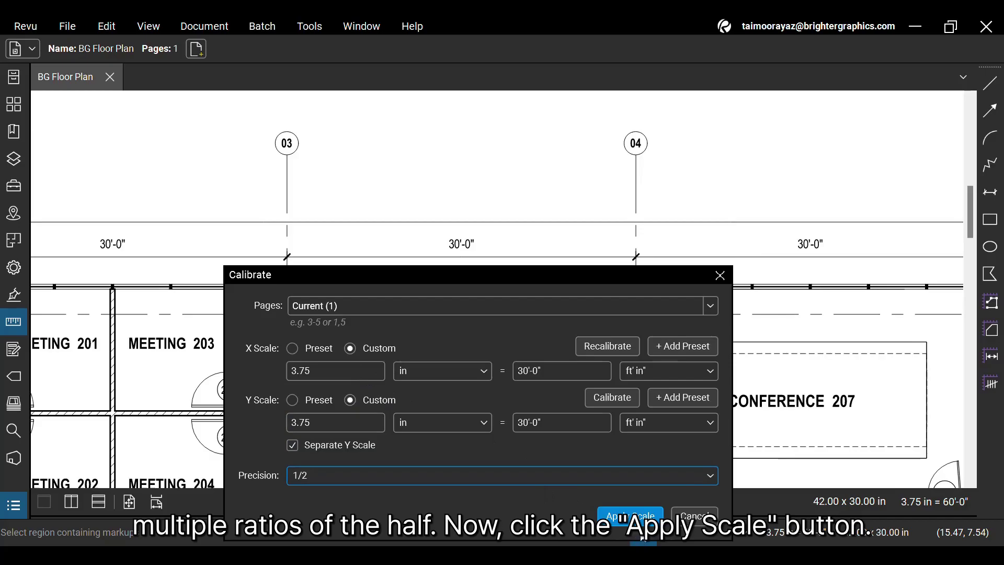
Apply the new scale and measure grid 03 to 04 again, now reading 30'-0"
{"action": "left_click", "coordinate": [642, 519]}
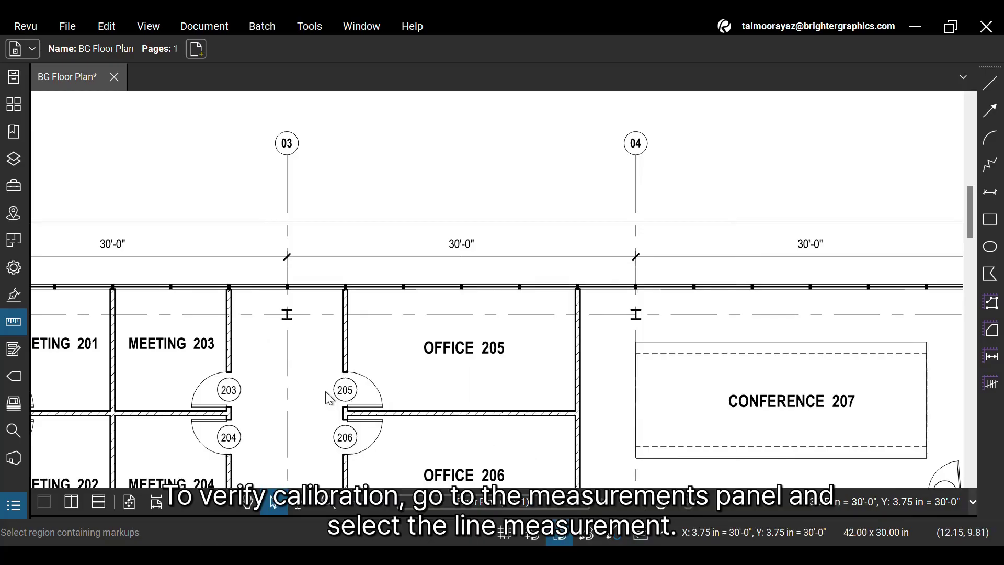
{"action": "left_click", "coordinate": [13, 320]}
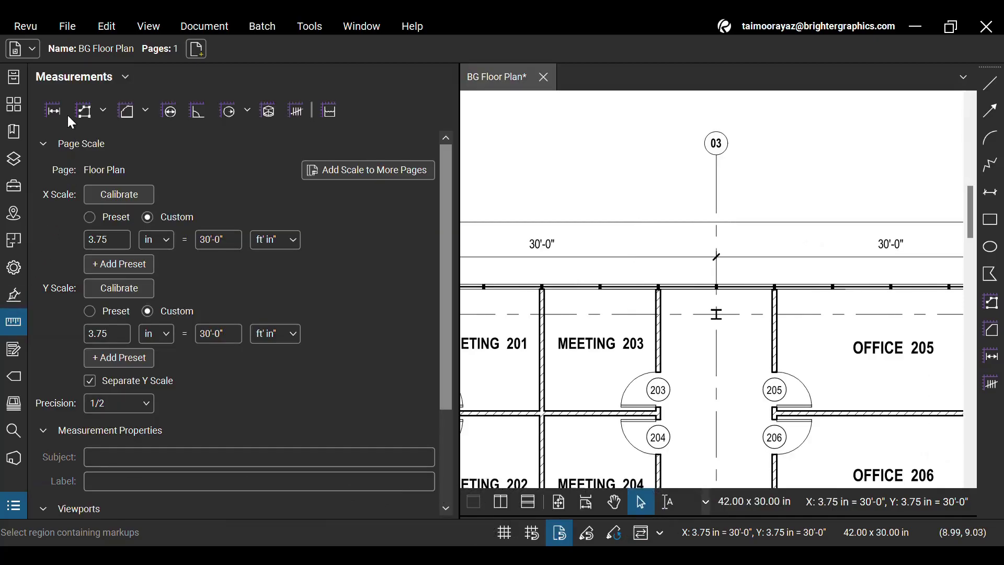
{"action": "left_click", "coordinate": [54, 110]}
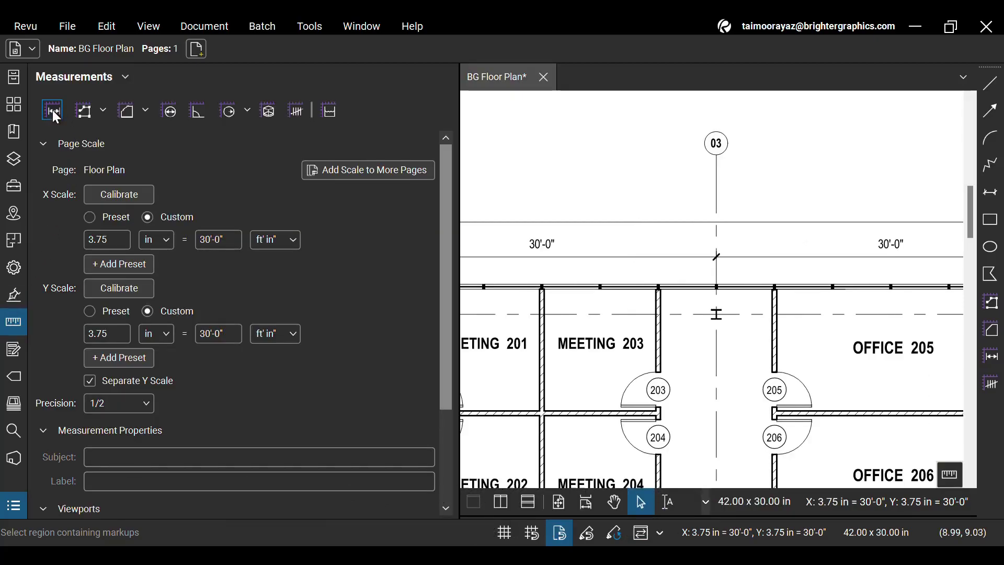
{"action": "left_click", "coordinate": [17, 314]}
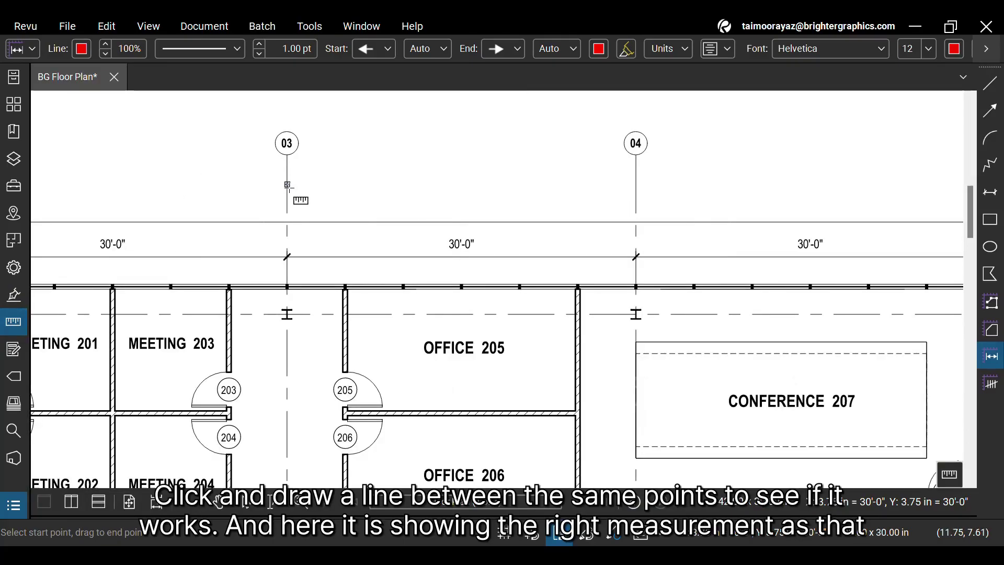
{"action": "left_click_drag", "start_coordinate": [288, 184], "coordinate": [637, 184]}
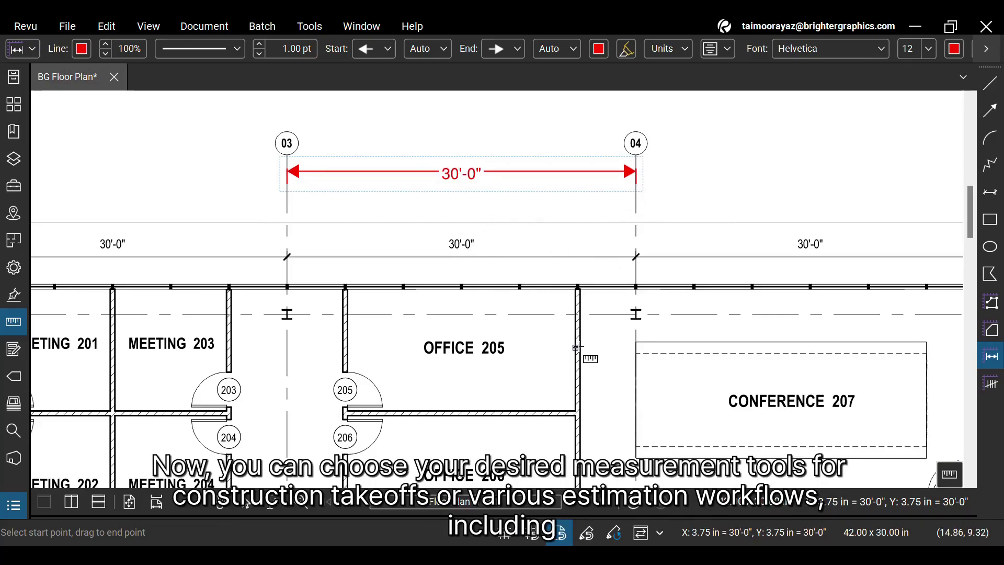
{"action": "left_click", "coordinate": [13, 322]}
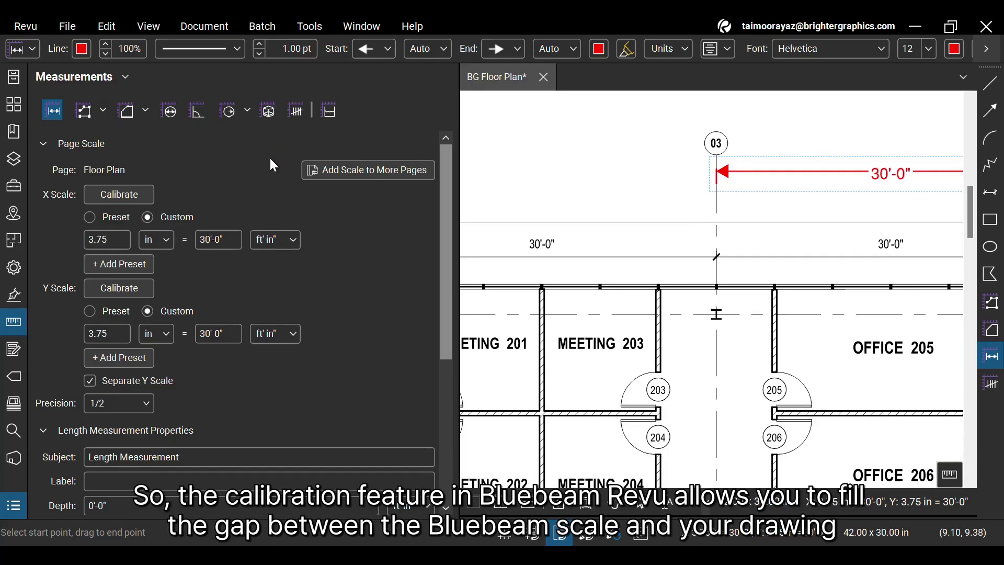
Close the Measurements panel and exit the Length tool, keeping the 30'-0" measurement
{"action": "left_click", "coordinate": [15, 320]}
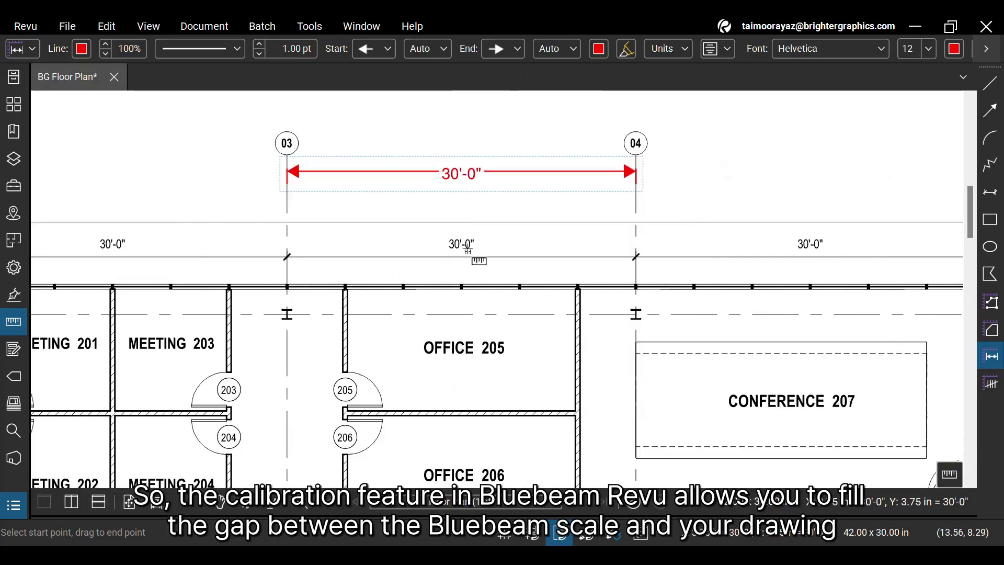
{"action": "scroll", "coordinate": [491, 259], "scroll_direction": "down", "scroll_amount": 3}
{"action": "scroll", "coordinate": [491, 259], "scroll_direction": "down", "scroll_amount": 3}
{"action": "scroll", "coordinate": [491, 259], "scroll_direction": "down", "scroll_amount": 2}
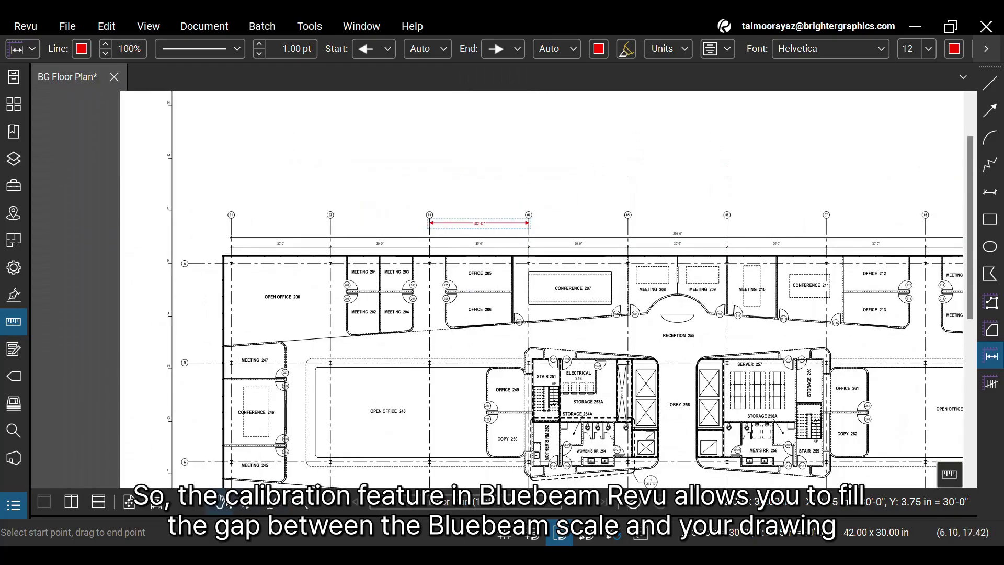
{"action": "key", "text": "Escape"}
{"action": "scroll", "coordinate": [351, 235], "scroll_direction": "down", "scroll_amount": 3}
{"action": "scroll", "coordinate": [351, 235], "scroll_direction": "down", "scroll_amount": 2}
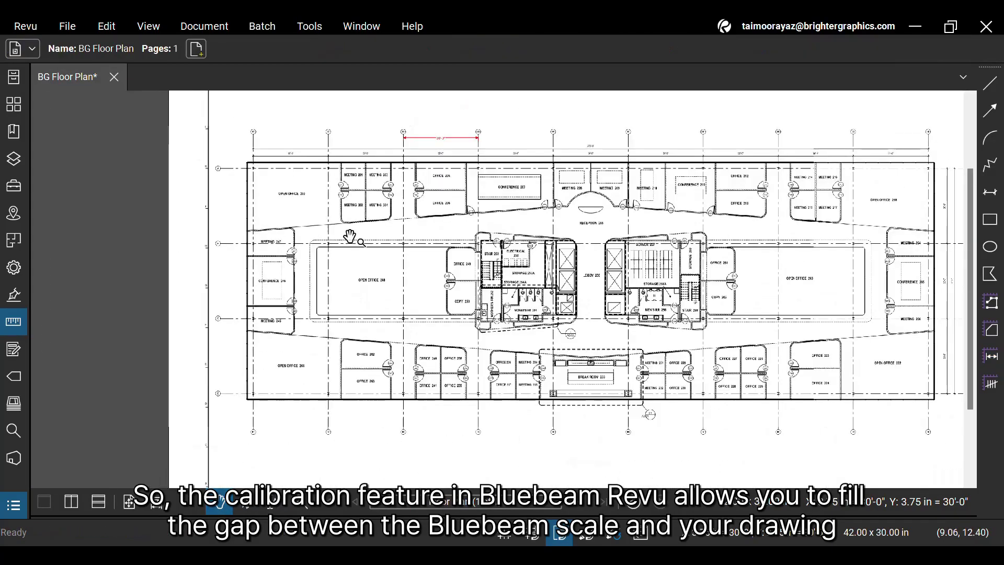
{"action": "scroll", "coordinate": [346, 267], "scroll_direction": "down", "scroll_amount": 2}
{"action": "scroll", "coordinate": [326, 297], "scroll_direction": "down", "scroll_amount": 2}
{"action": "scroll", "coordinate": [326, 297], "scroll_direction": "down", "scroll_amount": 1}
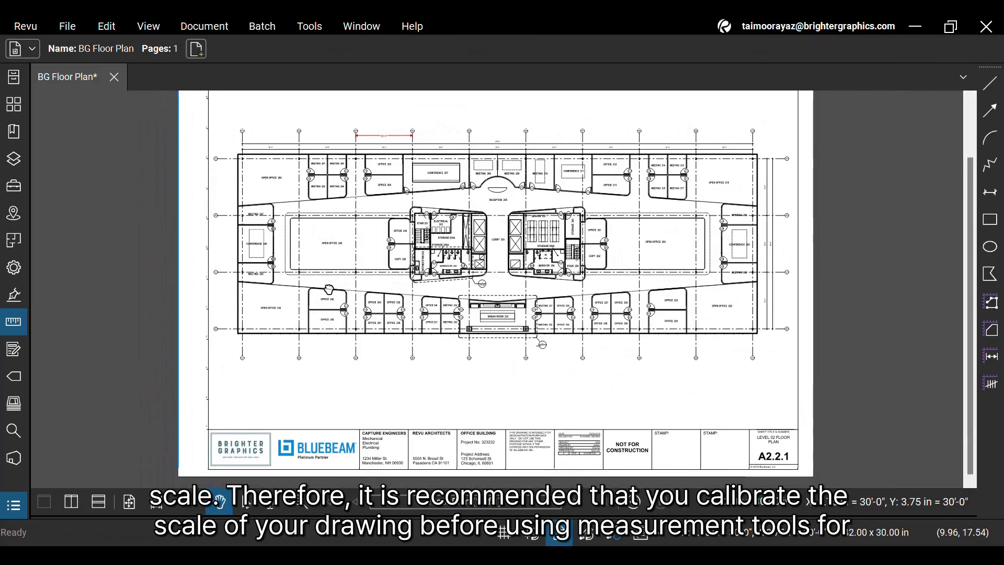